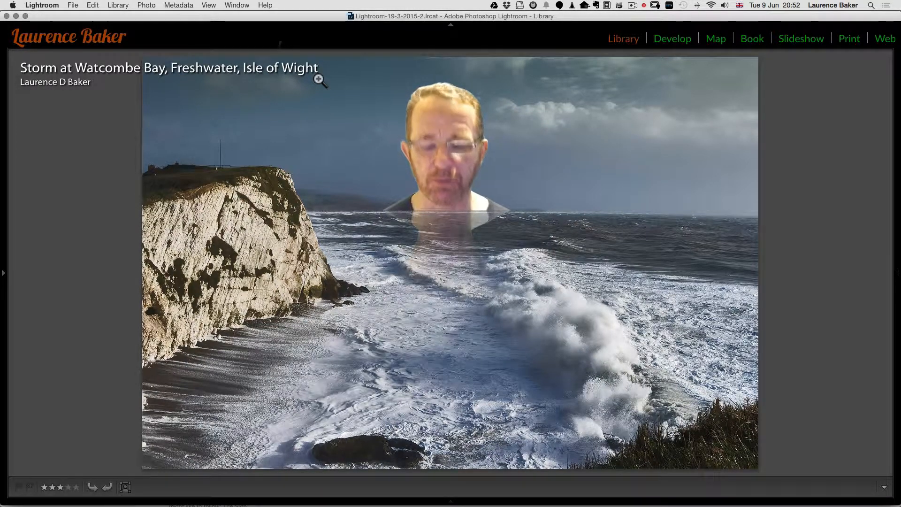
# Step: Switch to Chrome and view the Wikipedia articles on Exchangeable image file format, International Press Telecommunications Council and Extensible Metadata Platform
pyautogui.press('super+Tab')
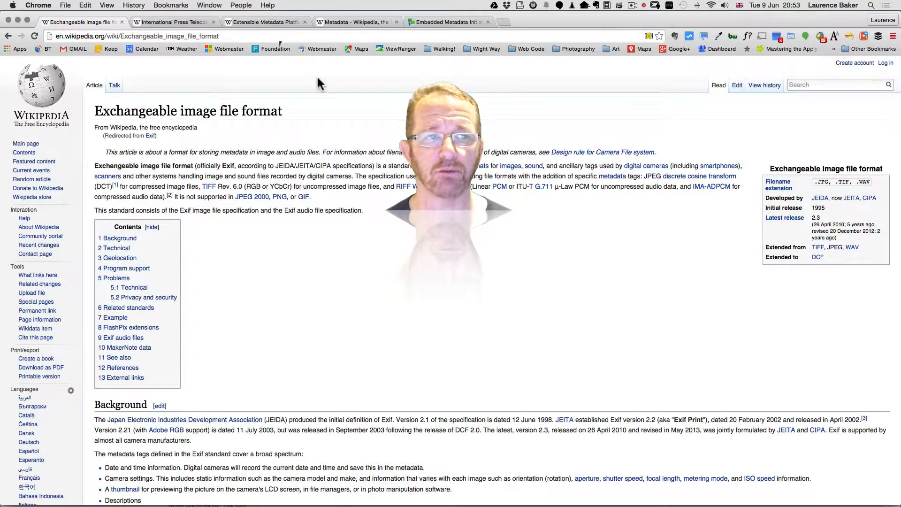
pyautogui.press('super+2')
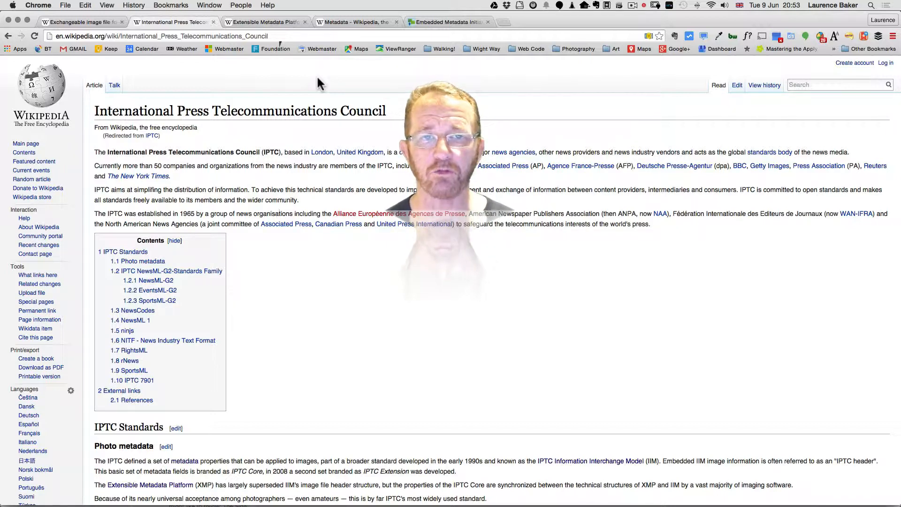
pyautogui.press('super+3')
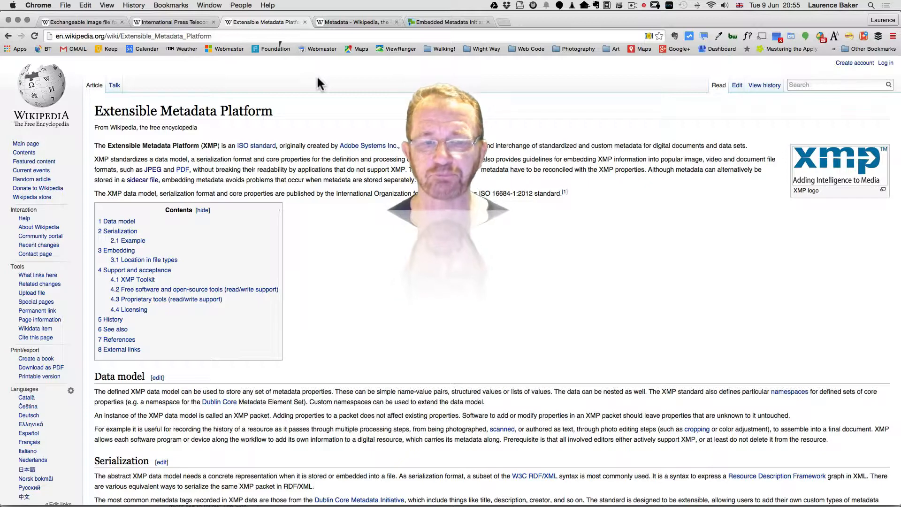
# Step: Switch back to Lightroom and show the storm photo's metadata as the EXIF field set
pyautogui.press('super+Tab')
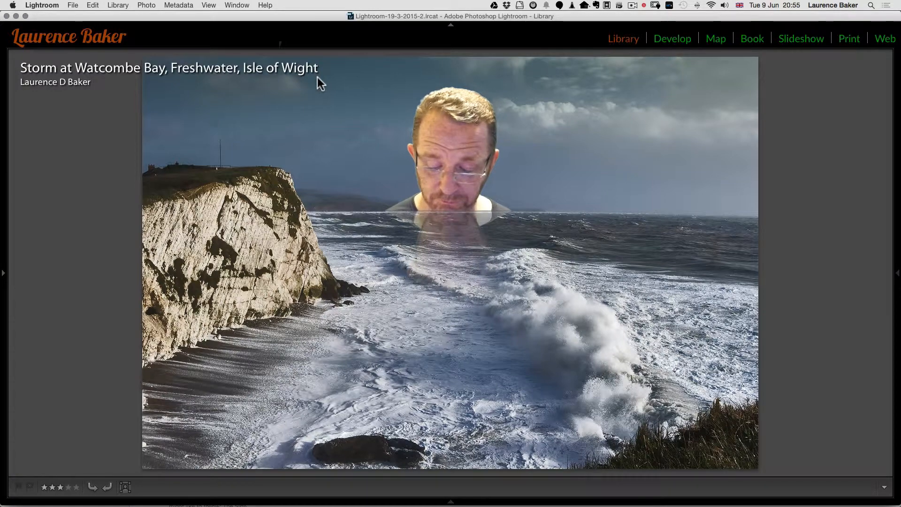
pyautogui.press('F8')
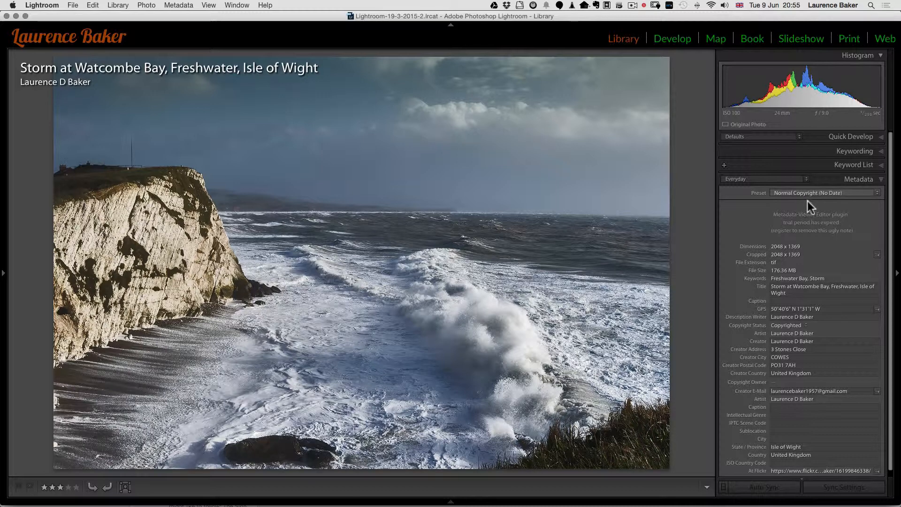
pyautogui.click(803, 179)
pyautogui.click(739, 95)
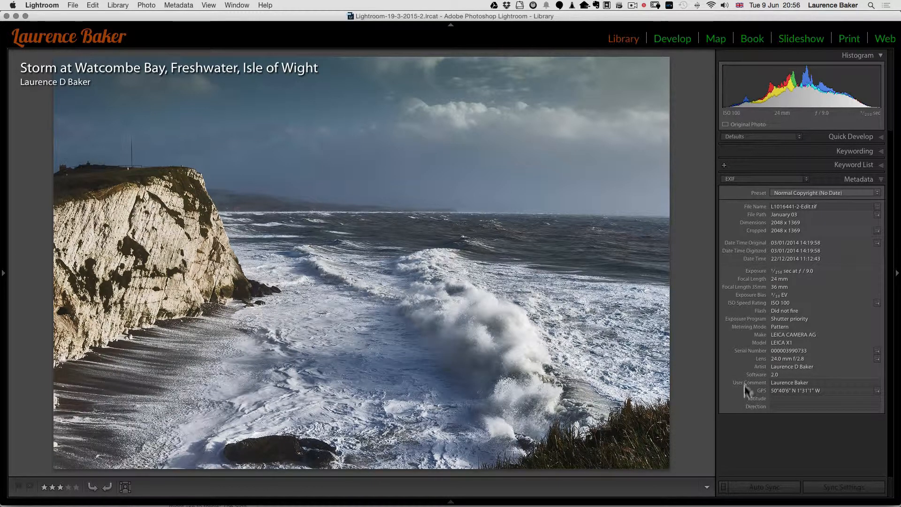
# Step: Display the photo's metadata as the IPTC field set and look through its contact, content, image and status fields
pyautogui.click(766, 179)
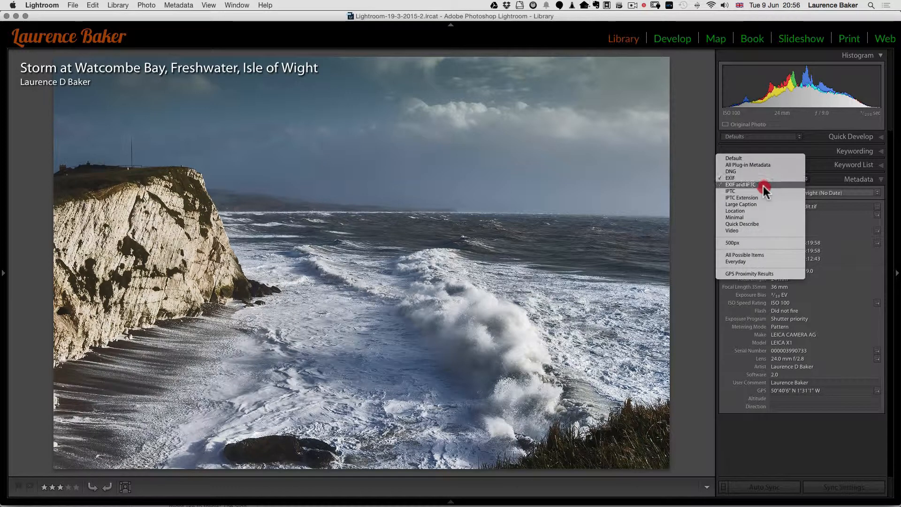
pyautogui.click(764, 192)
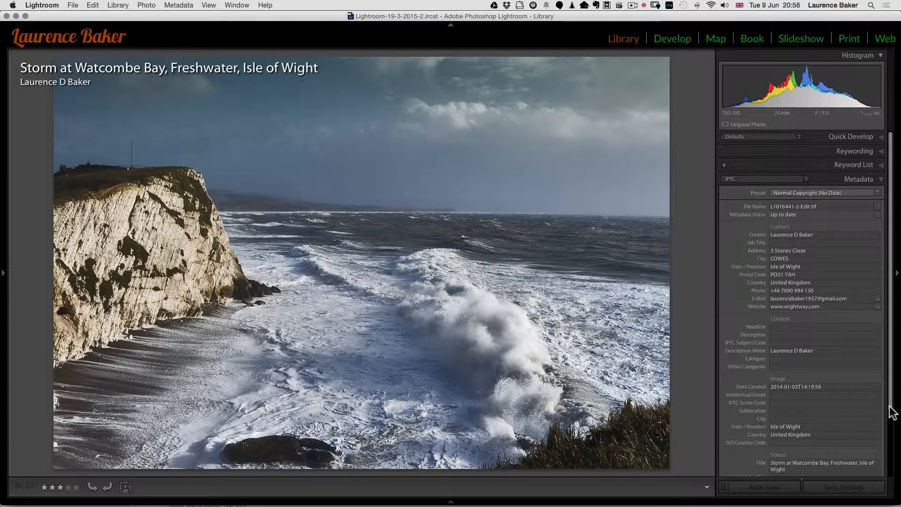
pyautogui.moveTo(891, 414); pyautogui.dragTo(878, 430)
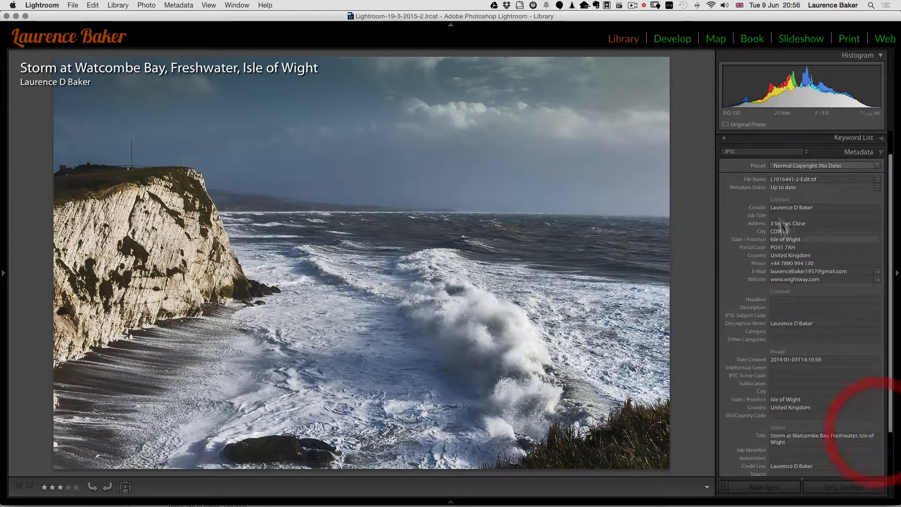
# Step: Switch the photo's metadata display to the IPTC Extension field set
pyautogui.click(746, 152)
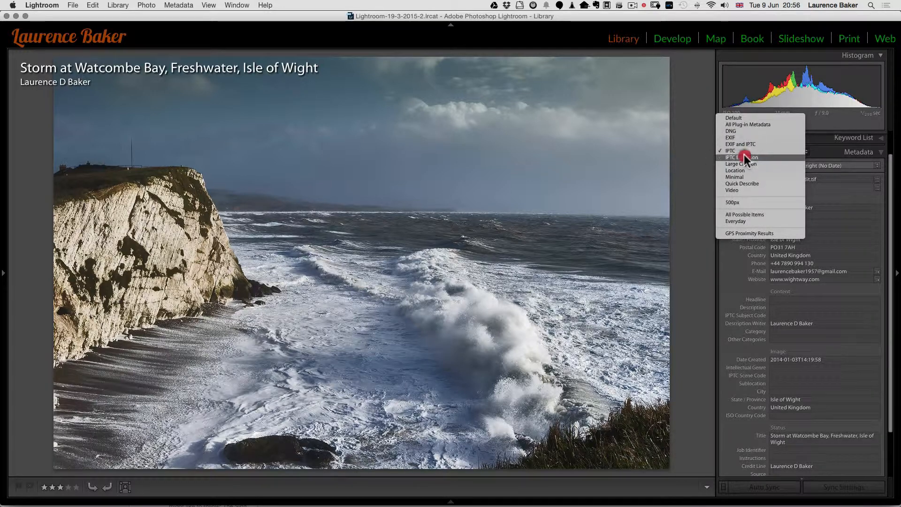
pyautogui.click(744, 158)
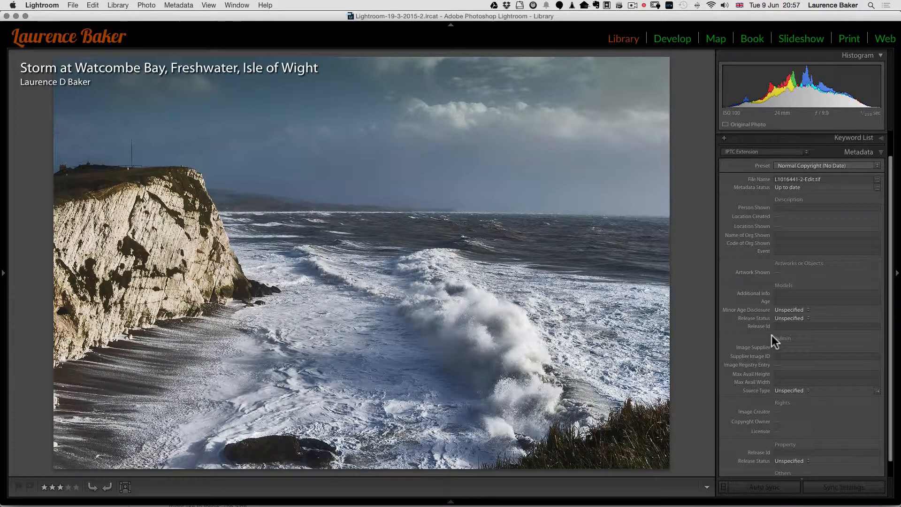
pyautogui.click(763, 151)
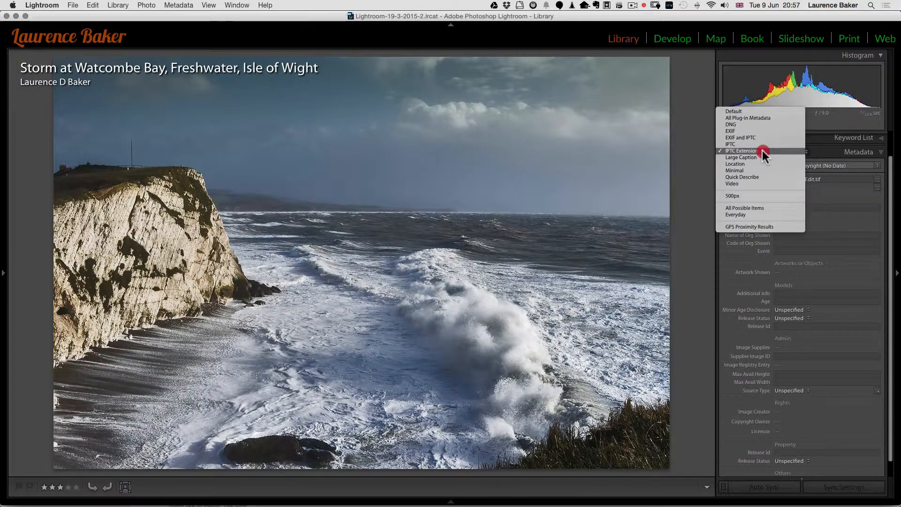
pyautogui.click(762, 151)
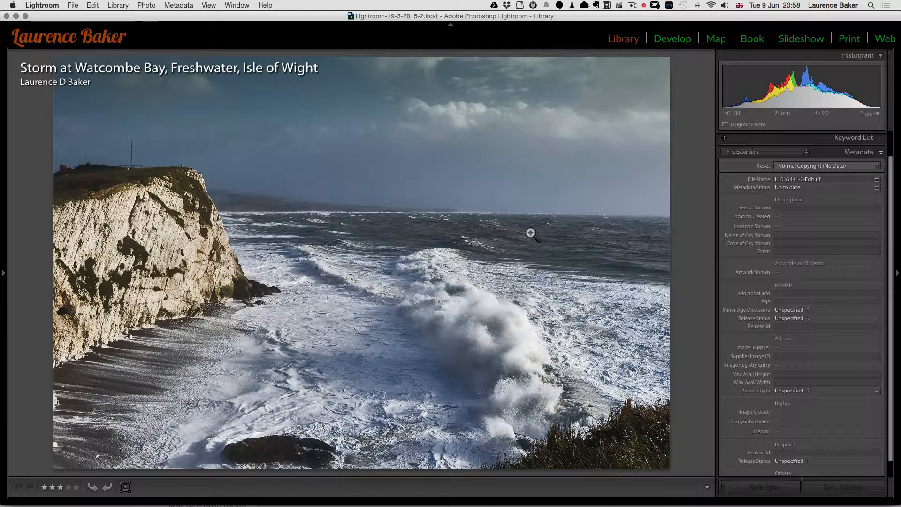
# Step: Review the metadata options in the Catalog Settings, including automatic writing of changes into XMP, and close the settings
pyautogui.click(42, 6)
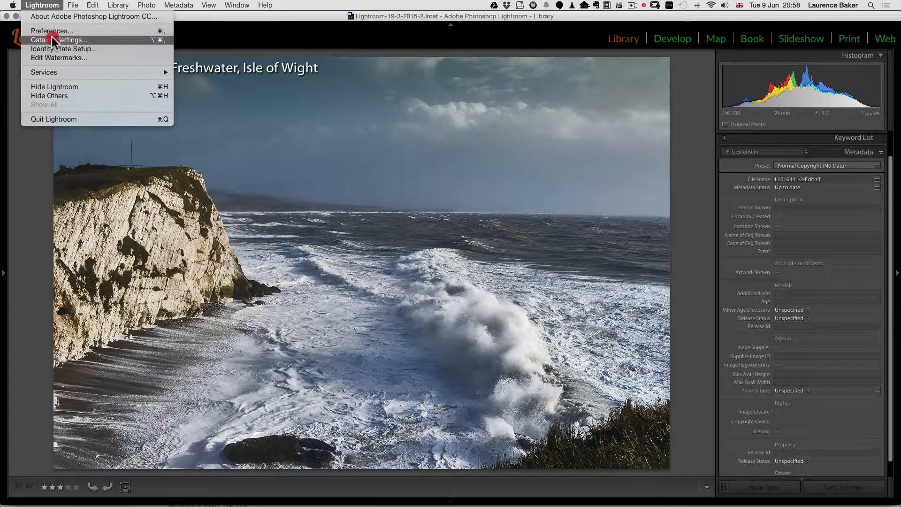
pyautogui.click(53, 39)
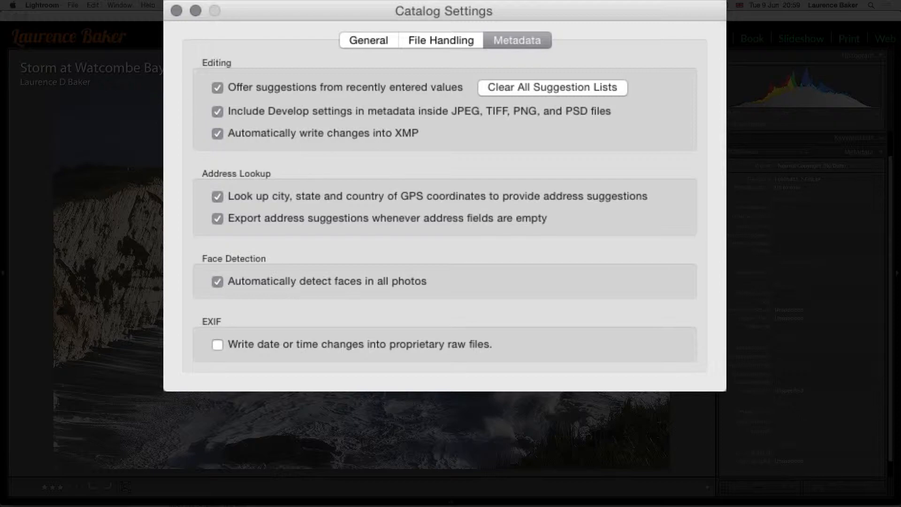
pyautogui.click(177, 10)
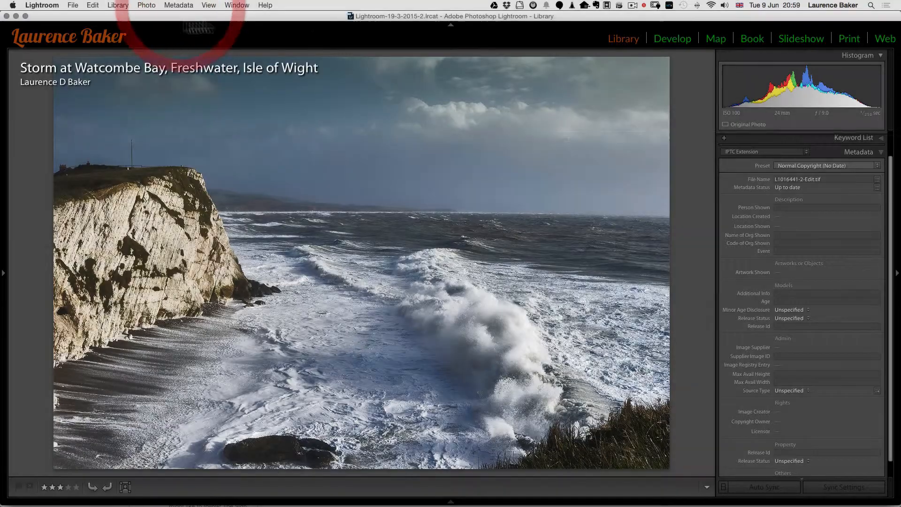
# Step: Save the storm photo's metadata to its file
pyautogui.click(173, 5)
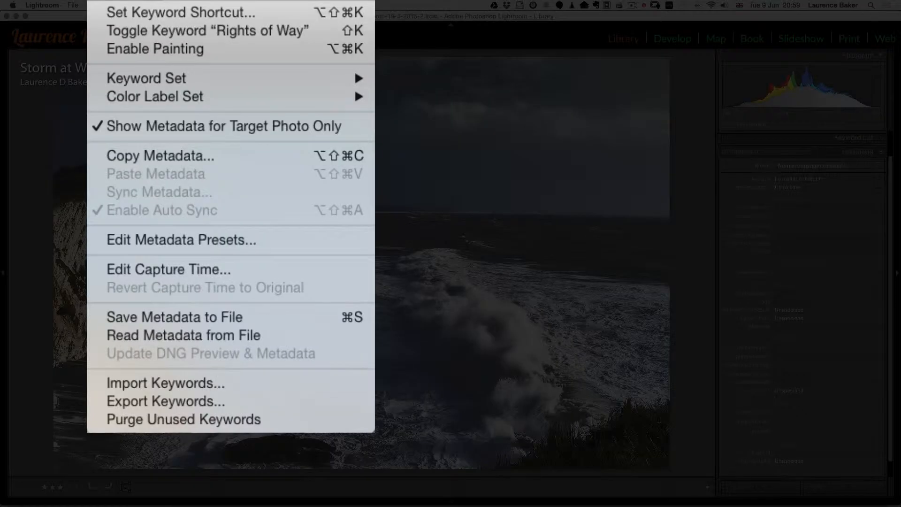
pyautogui.click(196, 321)
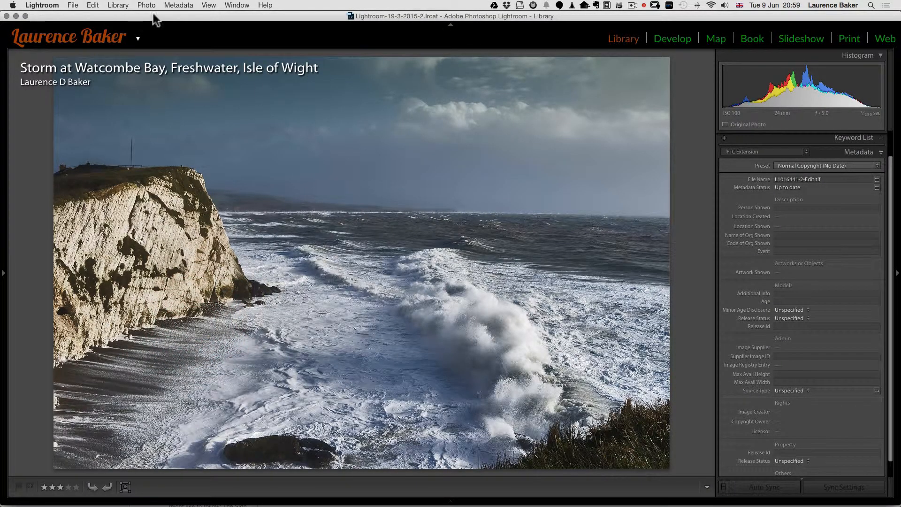
# Step: Open the metadata presets editor and load the Normal Copyright (No Date) preset to examine its fields
pyautogui.click(173, 6)
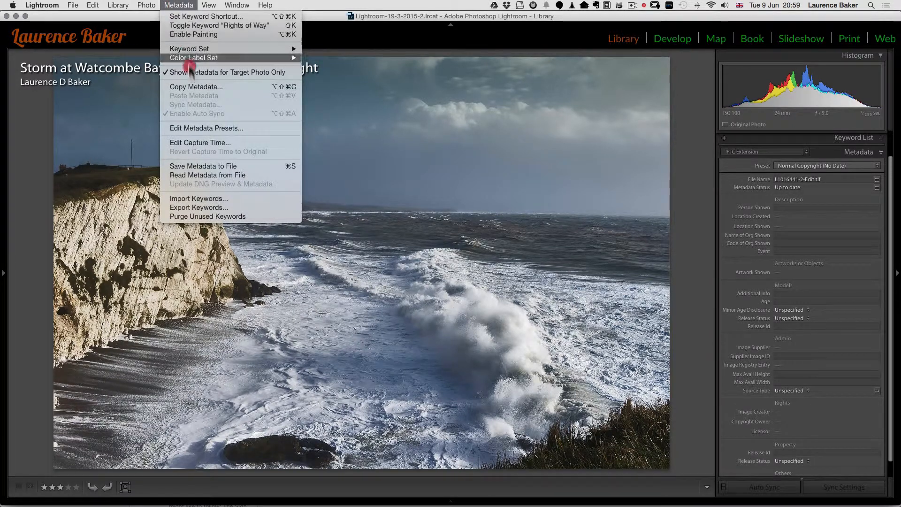
pyautogui.click(198, 128)
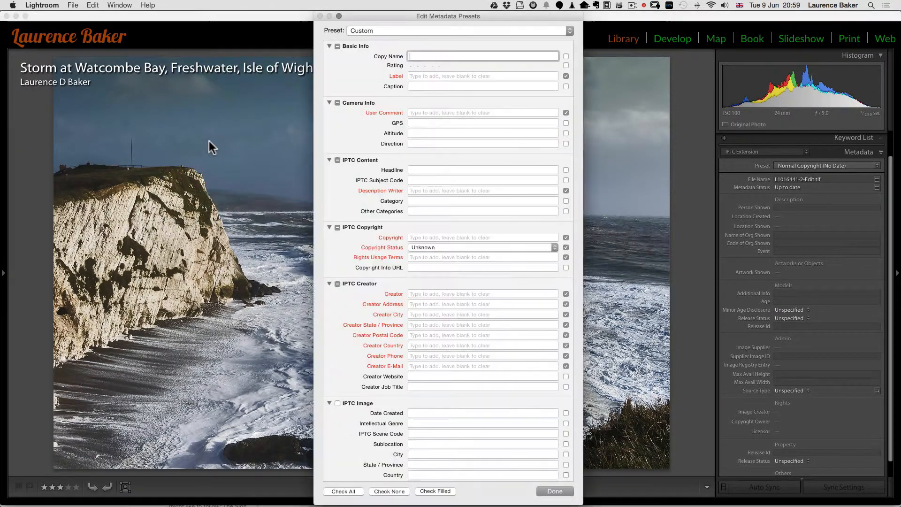
pyautogui.click(441, 27)
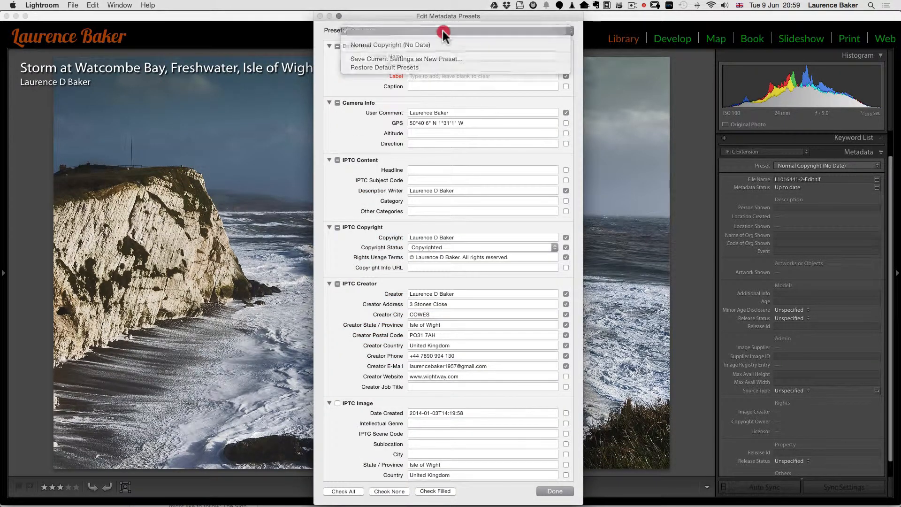
pyautogui.click(442, 43)
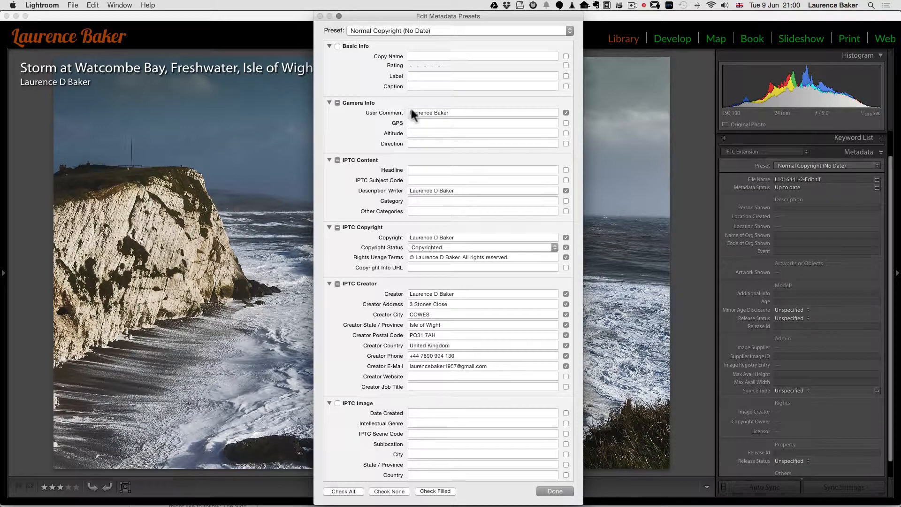
# Step: Try West as the Direction in the preset's Camera Info, and discard it by reloading Normal Copyright (No Date)
pyautogui.click(416, 142)
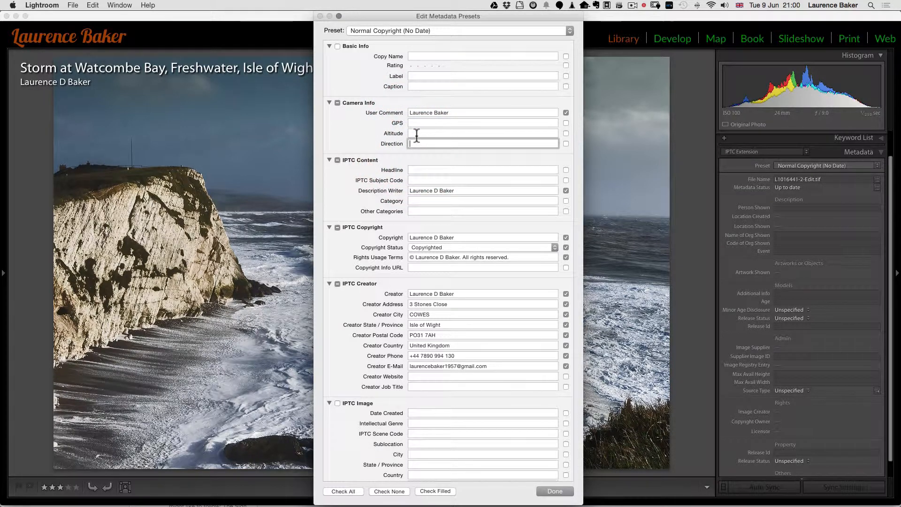
pyautogui.write('West')
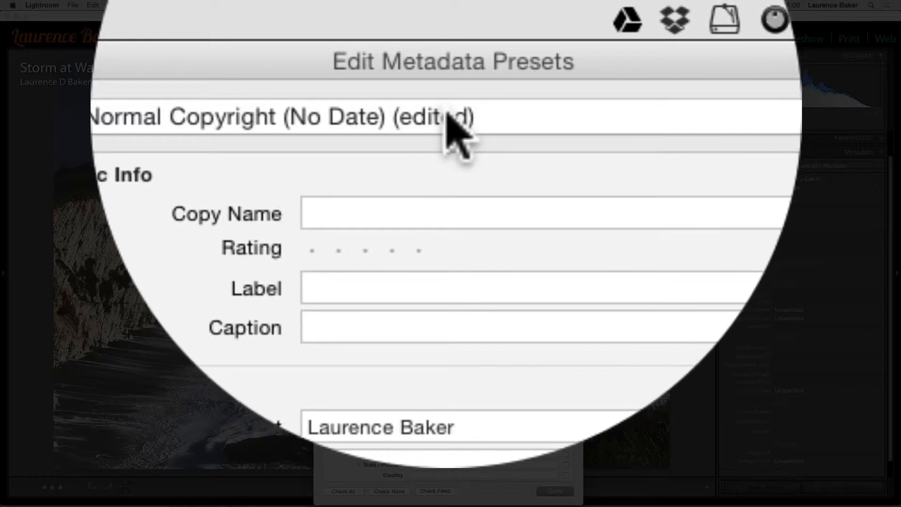
pyautogui.click(469, 117)
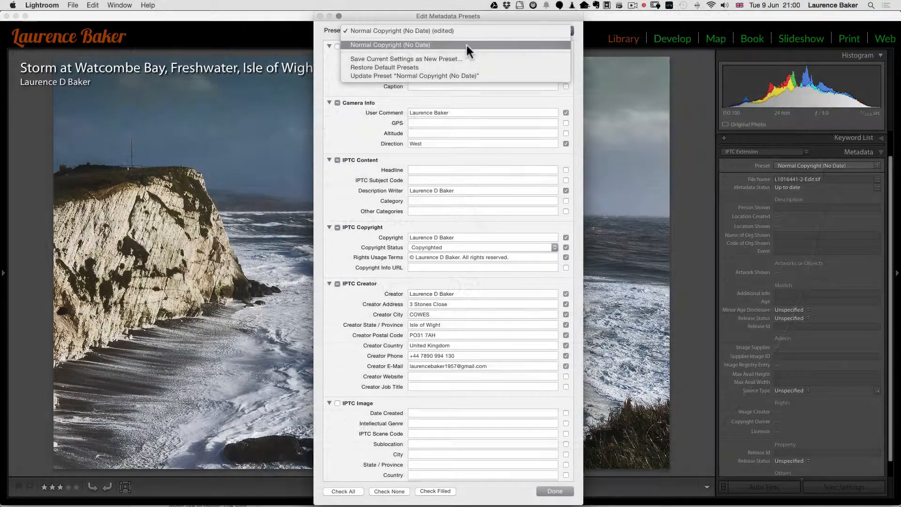
pyautogui.click(466, 42)
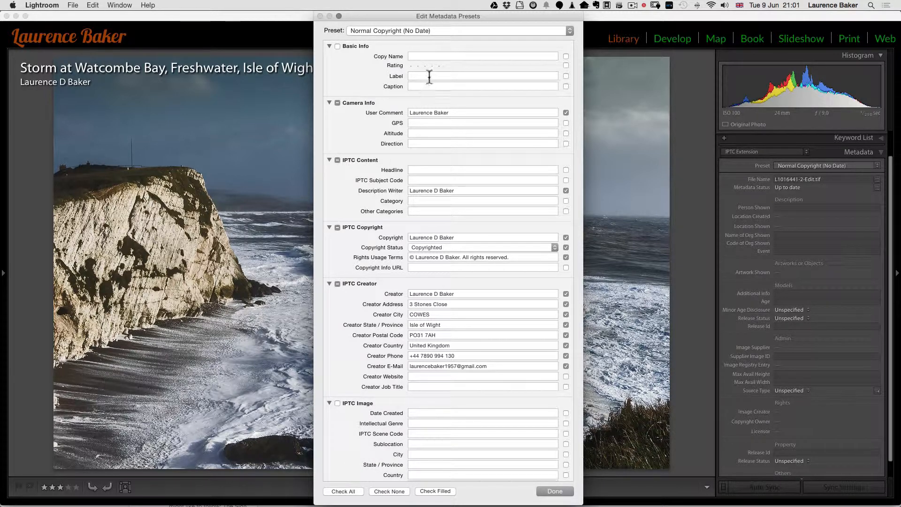
# Step: Uncheck all fields of the preset, check only the filled ones, and close the presets editor without saving the changes
pyautogui.click(397, 493)
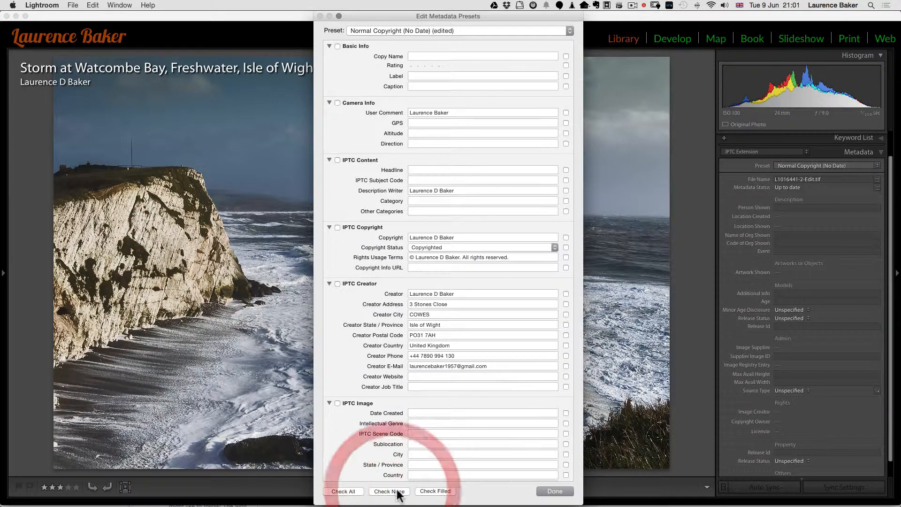
pyautogui.click(428, 491)
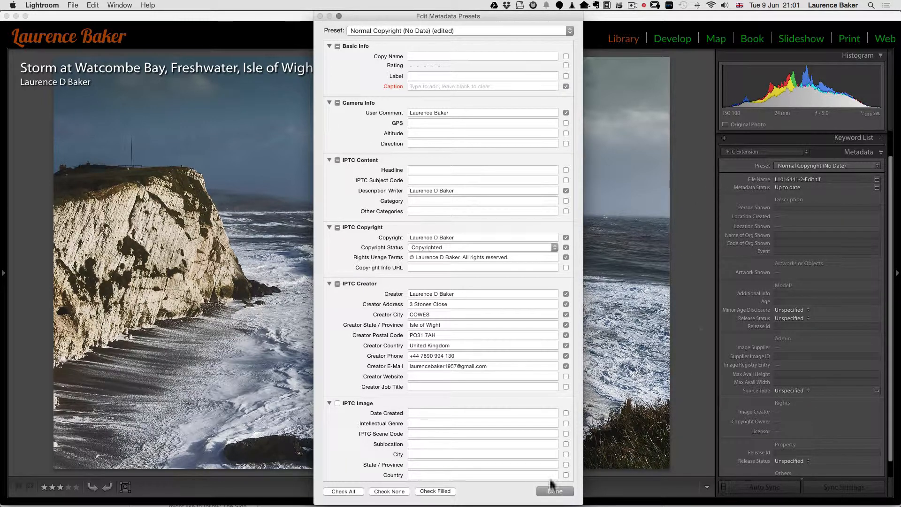
pyautogui.click(555, 491)
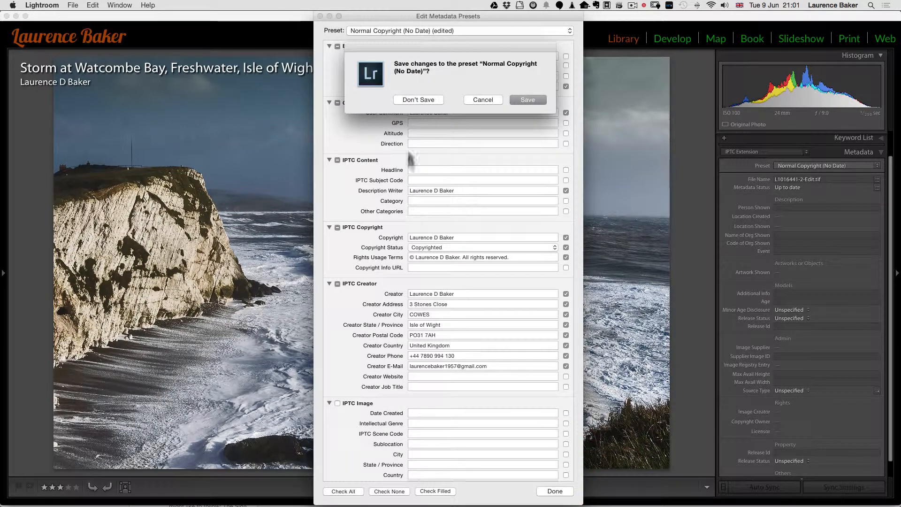
pyautogui.click(420, 100)
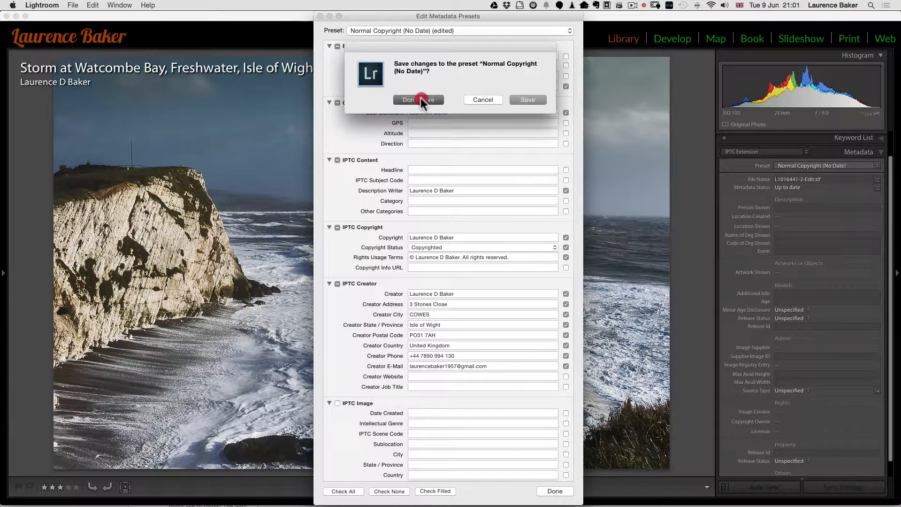
# Step: Apply the Normal Copyright (No Date) metadata preset to the photo and save the metadata to its file
pyautogui.click(784, 167)
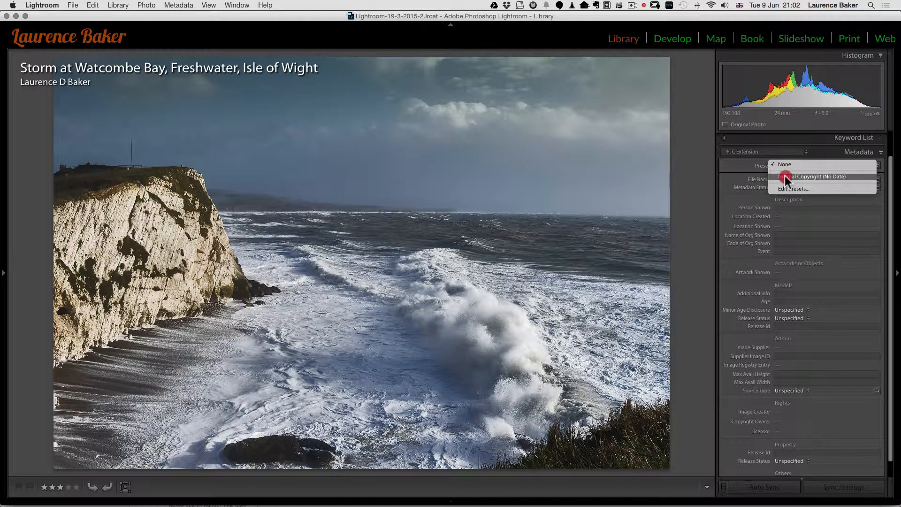
pyautogui.click(785, 177)
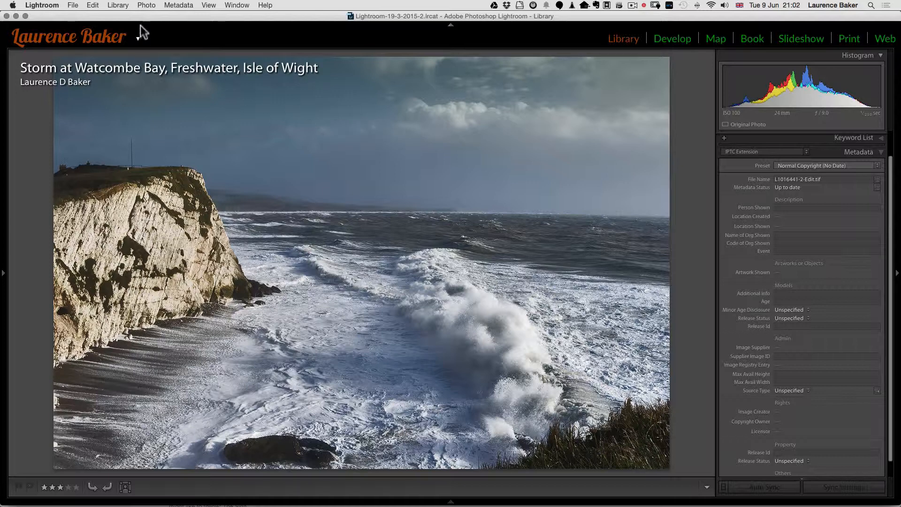
pyautogui.click(177, 6)
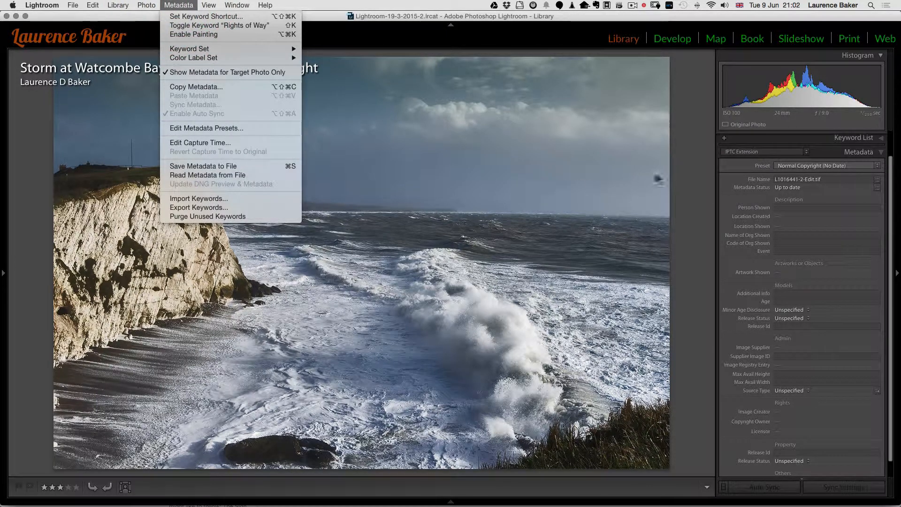
pyautogui.click(692, 186)
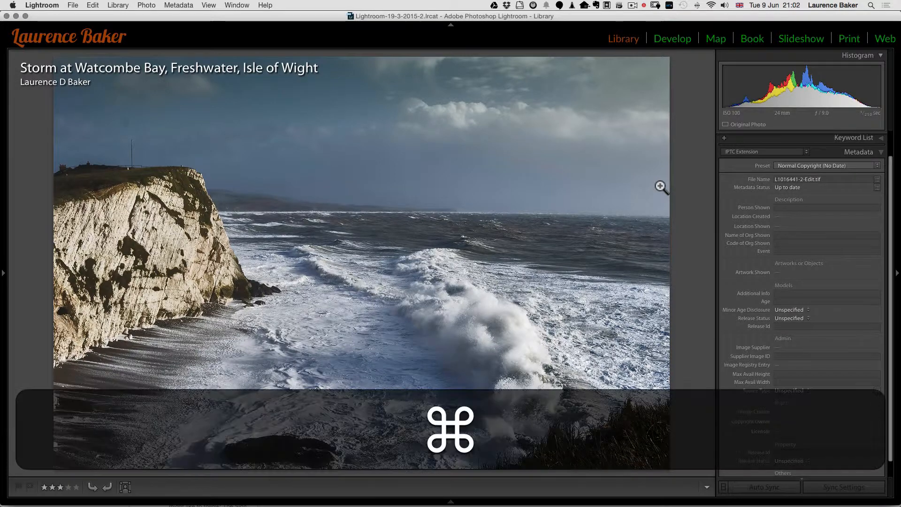
pyautogui.press('super+s')
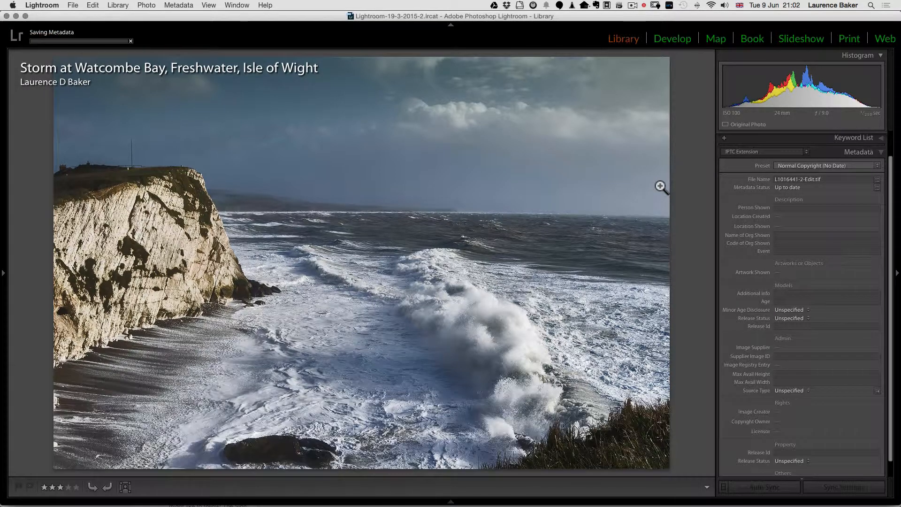
pyautogui.click(742, 152)
pyautogui.click(703, 151)
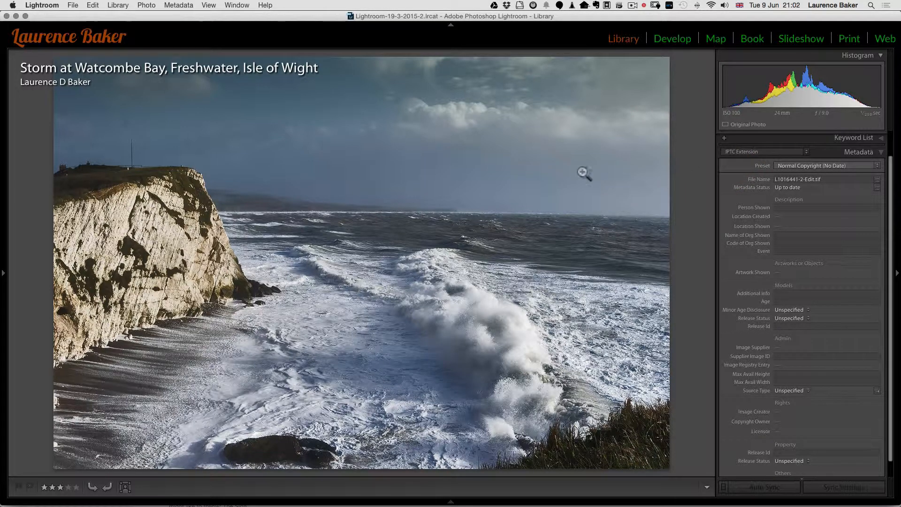
# Step: Open the photo import window and set the metadata applied during import to the Normal Copyright (No Date) preset
pyautogui.press('shift+super')
pyautogui.press('shift+super+i')
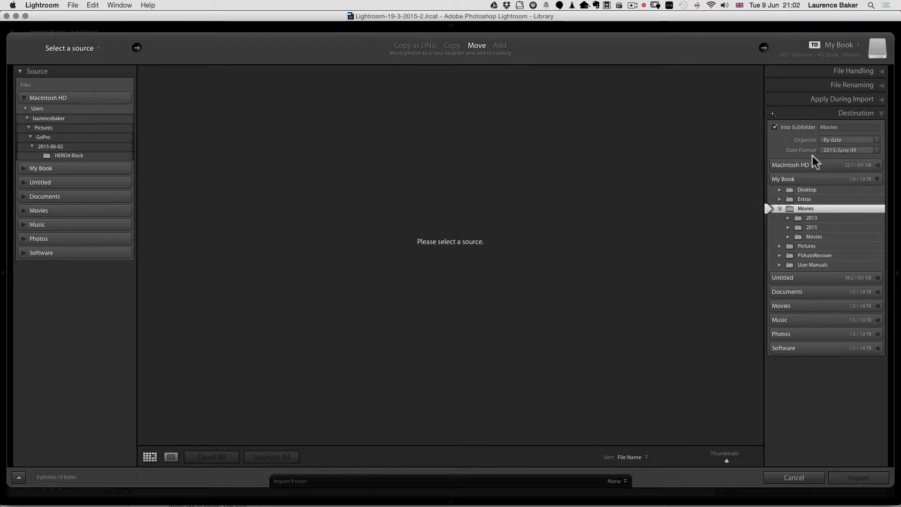
pyautogui.click(816, 98)
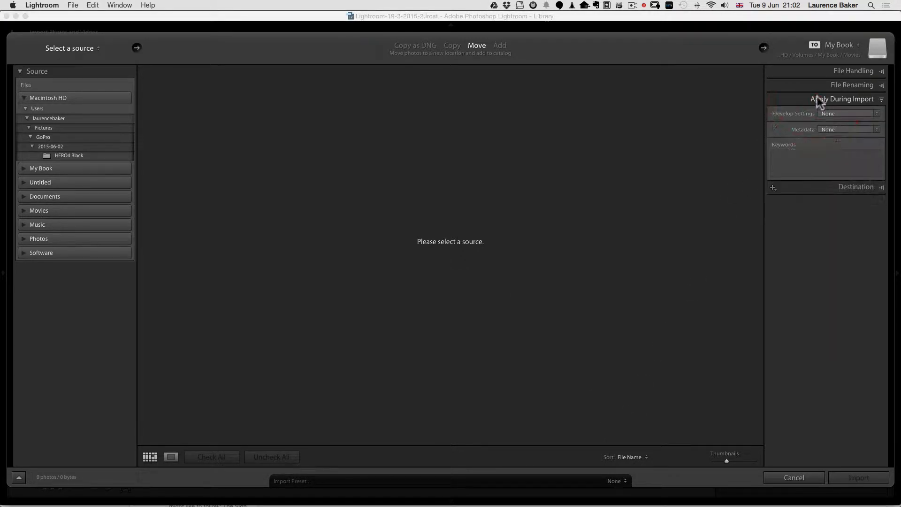
pyautogui.click(842, 130)
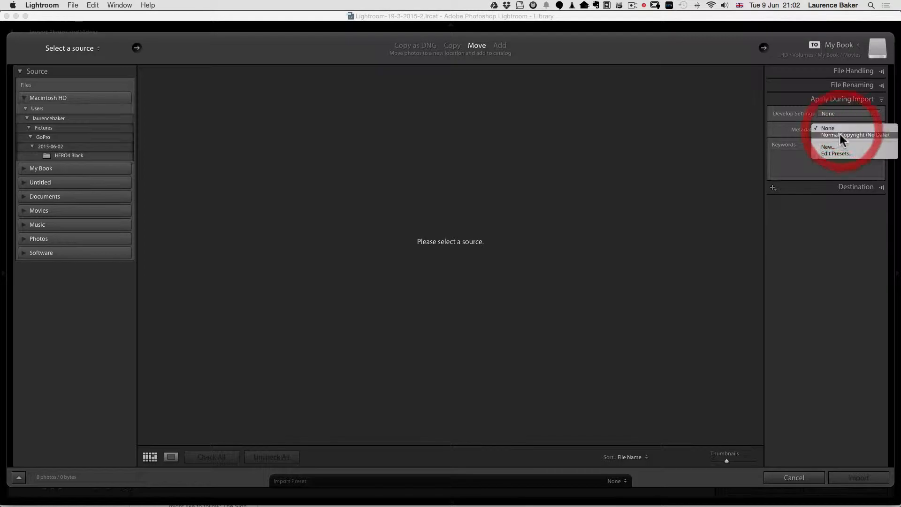
pyautogui.click(840, 134)
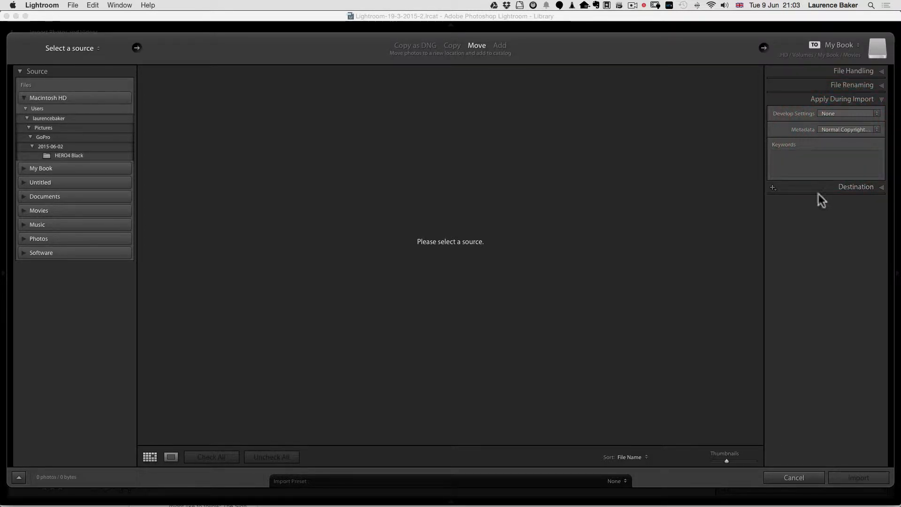
# Step: Set the import destination to the Photos folder inside Pictures on My Book and expand its subfolders
pyautogui.click(875, 187)
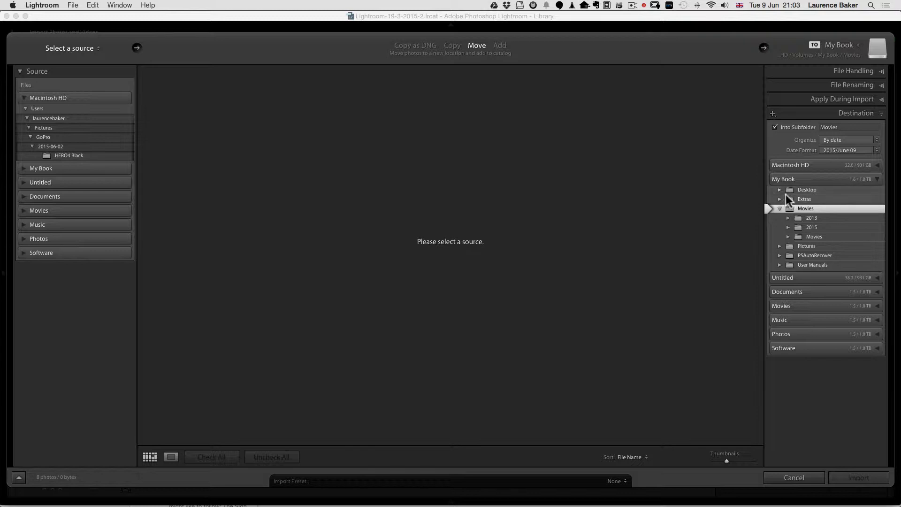
pyautogui.click(803, 247)
pyautogui.click(779, 246)
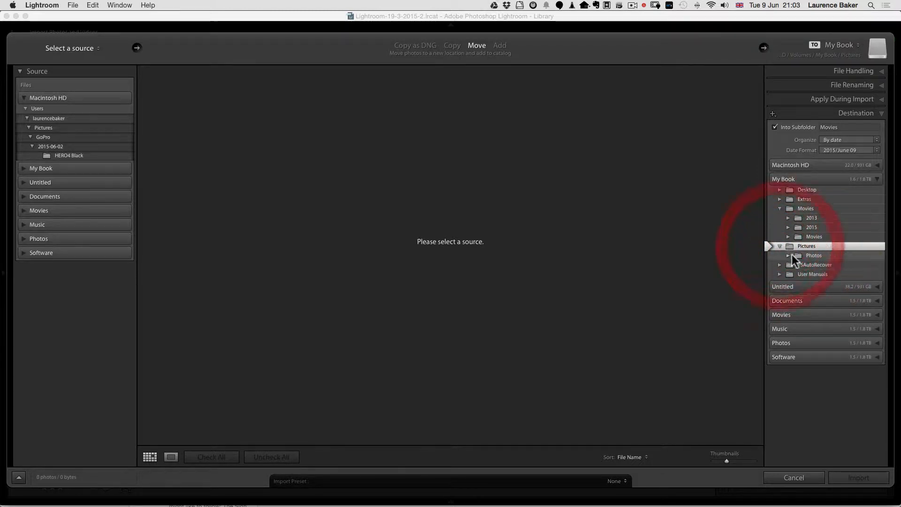
pyautogui.click(799, 254)
pyautogui.click(788, 255)
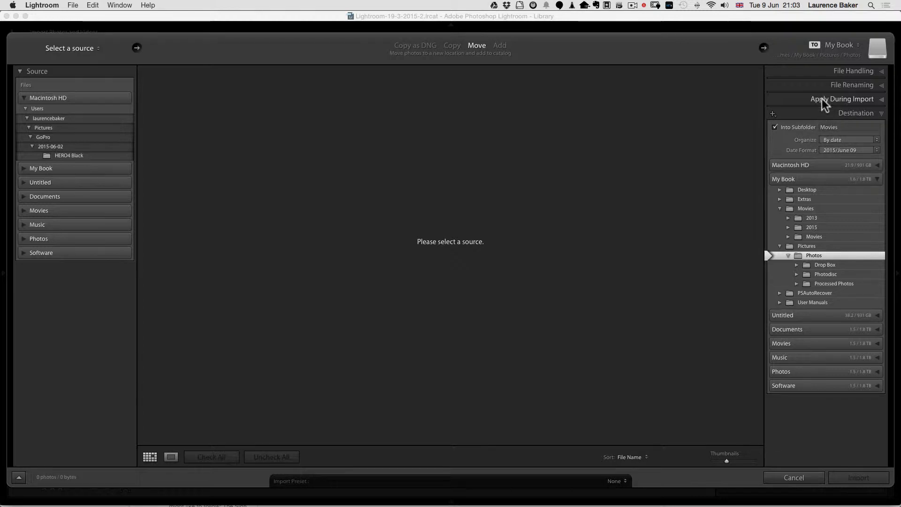
# Step: Load Normal Copyright (No Date) in the metadata presets editor from the Apply During Import settings, close the editor, and cancel the import
pyautogui.click(822, 100)
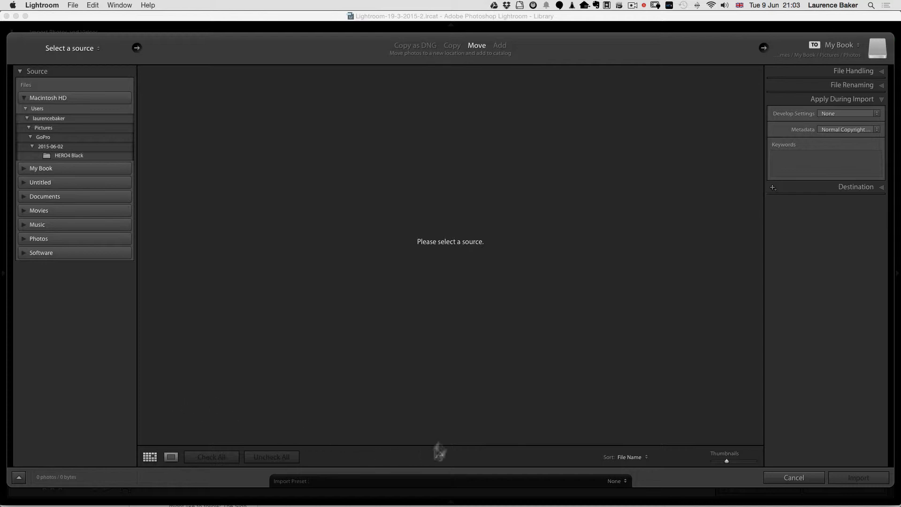
pyautogui.click(825, 130)
pyautogui.click(827, 140)
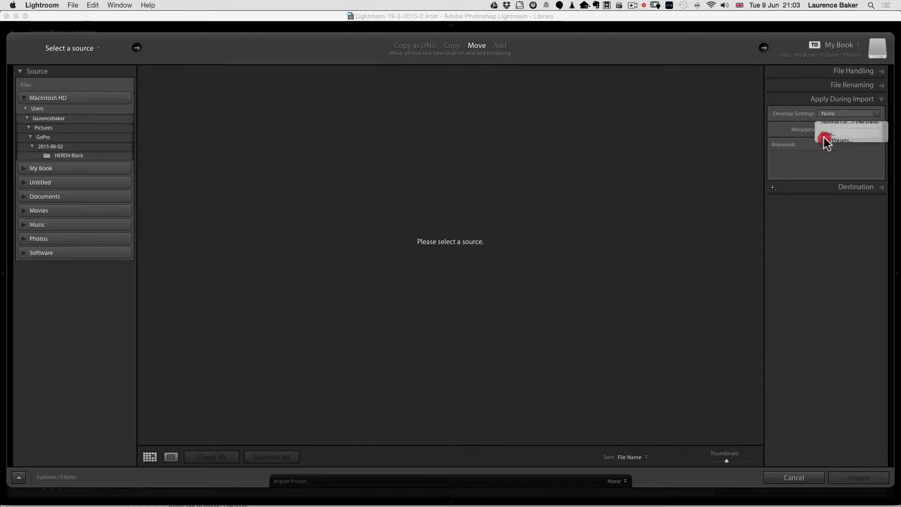
pyautogui.press('Escape')
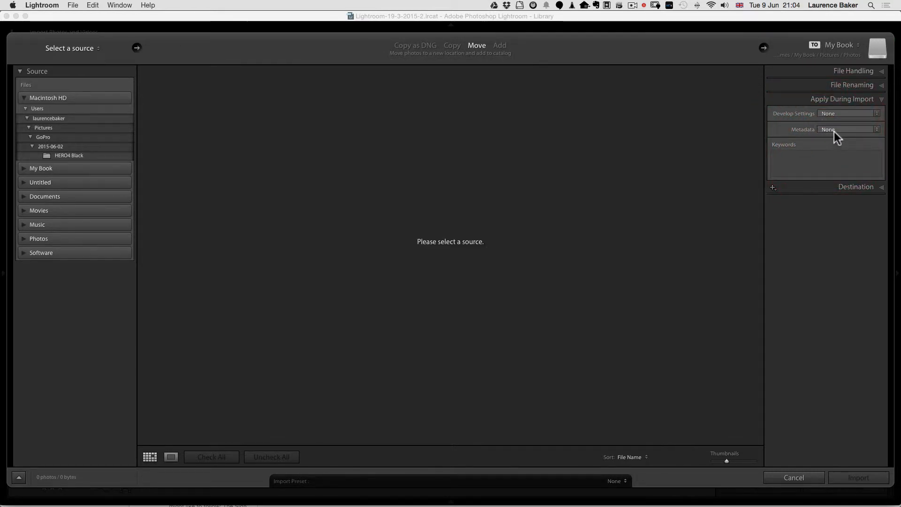
pyautogui.click(842, 131)
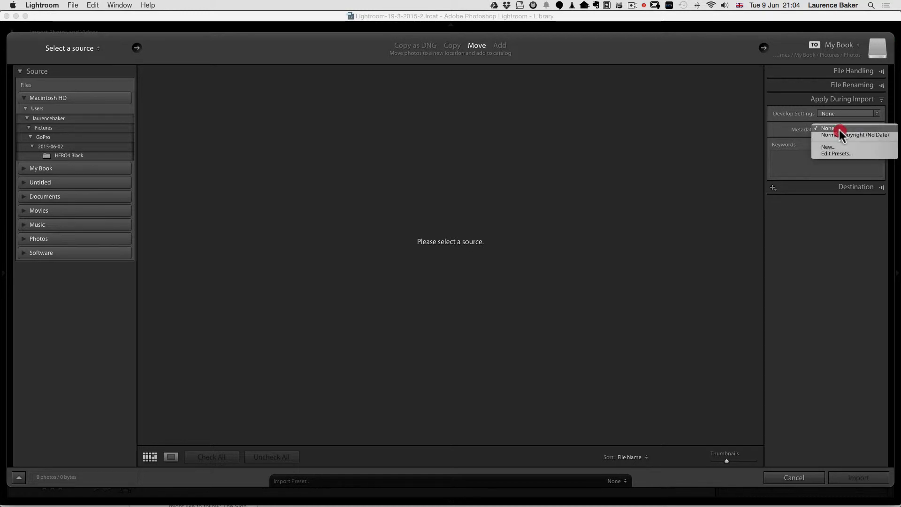
pyautogui.click(842, 153)
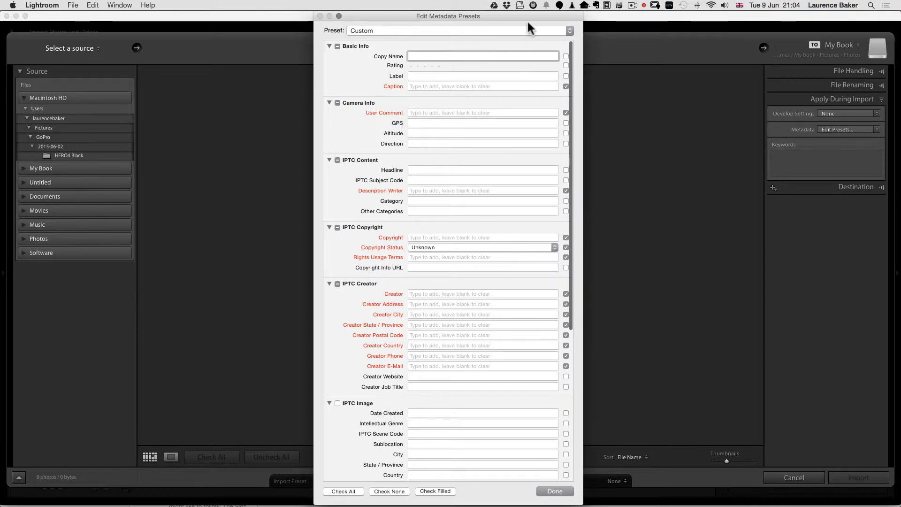
pyautogui.click(385, 29)
pyautogui.click(363, 44)
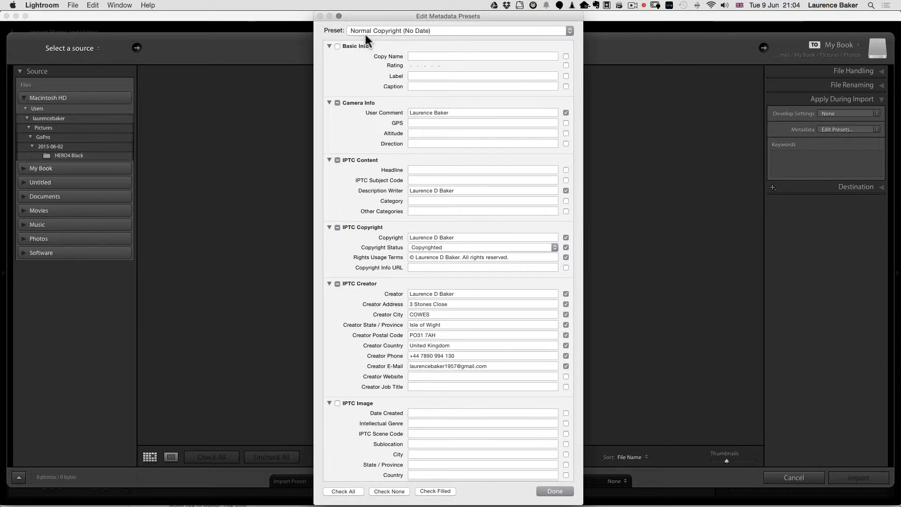
pyautogui.click(550, 491)
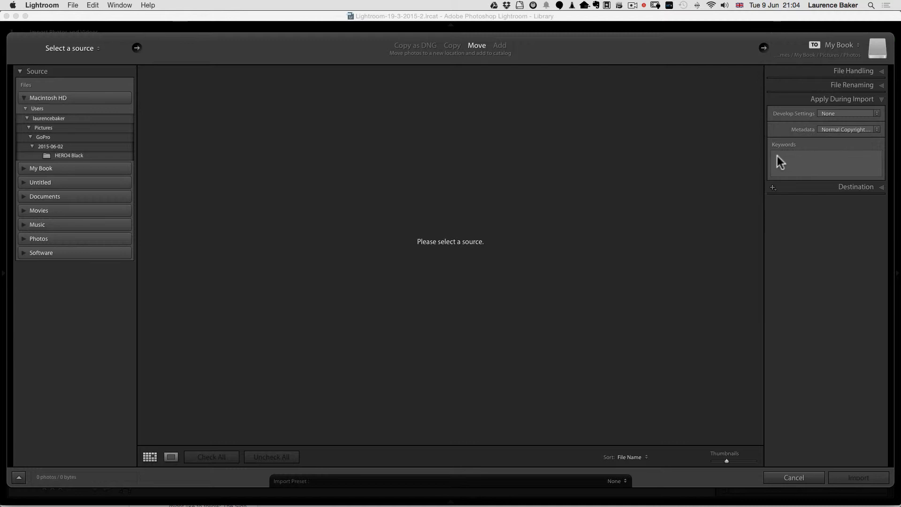
pyautogui.click(776, 477)
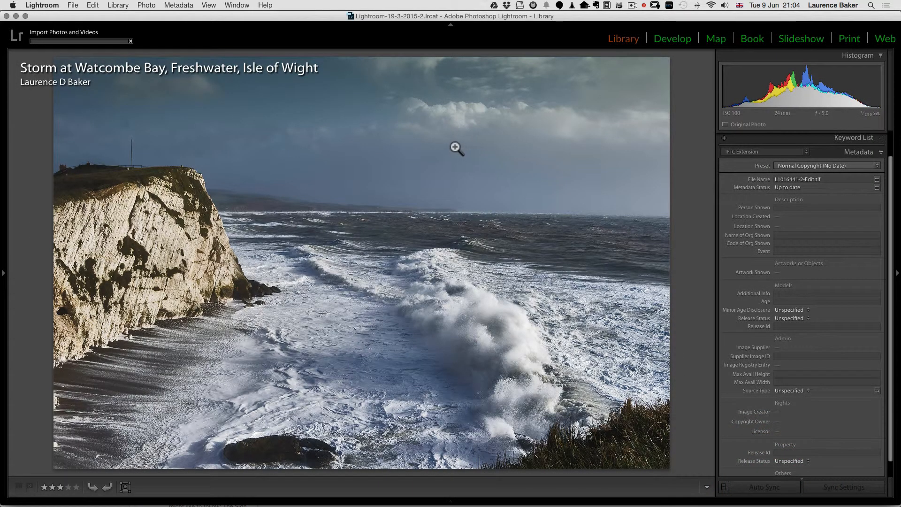